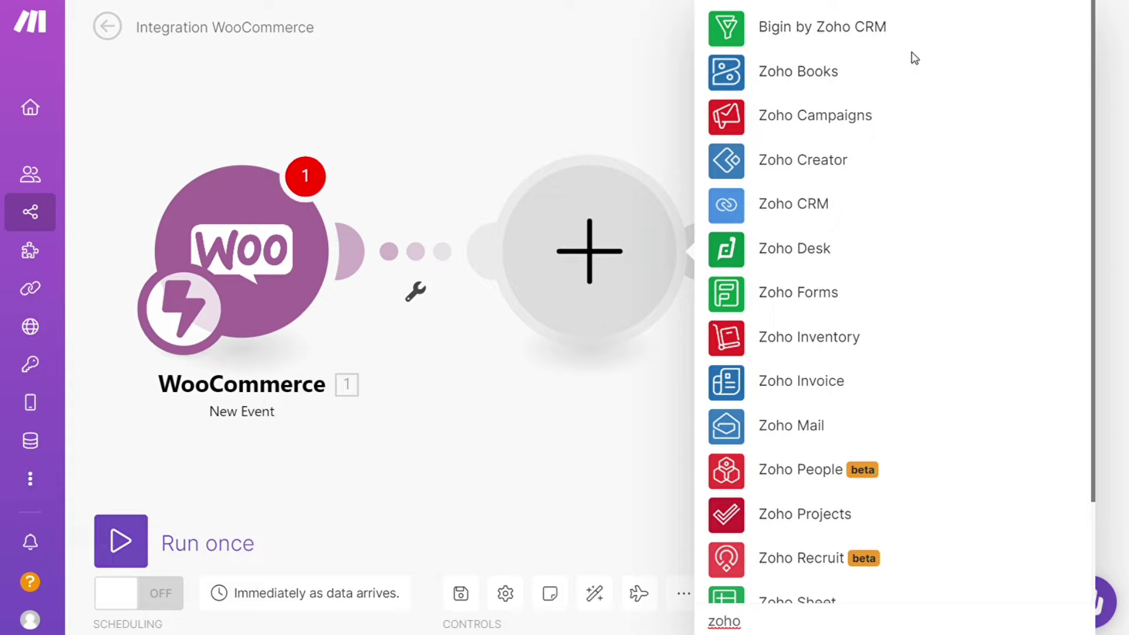
- Add a Zoho CRM Create an Object module without a connection, then spread both modules further right
{"action": "left_click", "coordinate": [800, 217]}
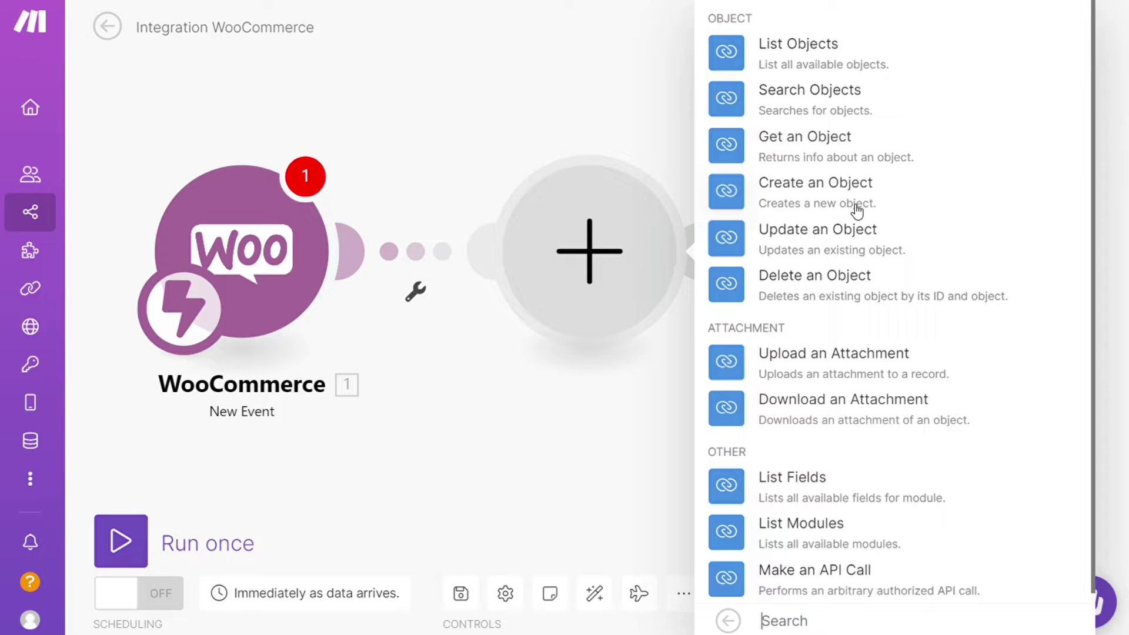
{"action": "left_click", "coordinate": [826, 196]}
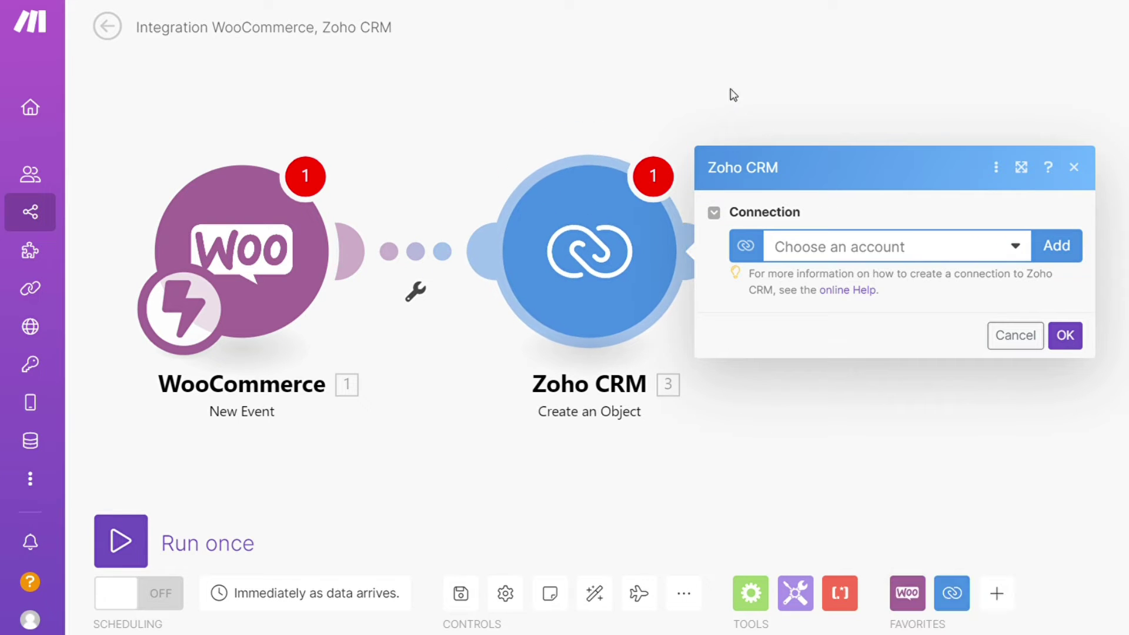
{"action": "left_click", "coordinate": [731, 84]}
{"action": "left_click_drag", "start_coordinate": [582, 258], "coordinate": [861, 263]}
{"action": "left_click_drag", "start_coordinate": [241, 253], "coordinate": [423, 256]}
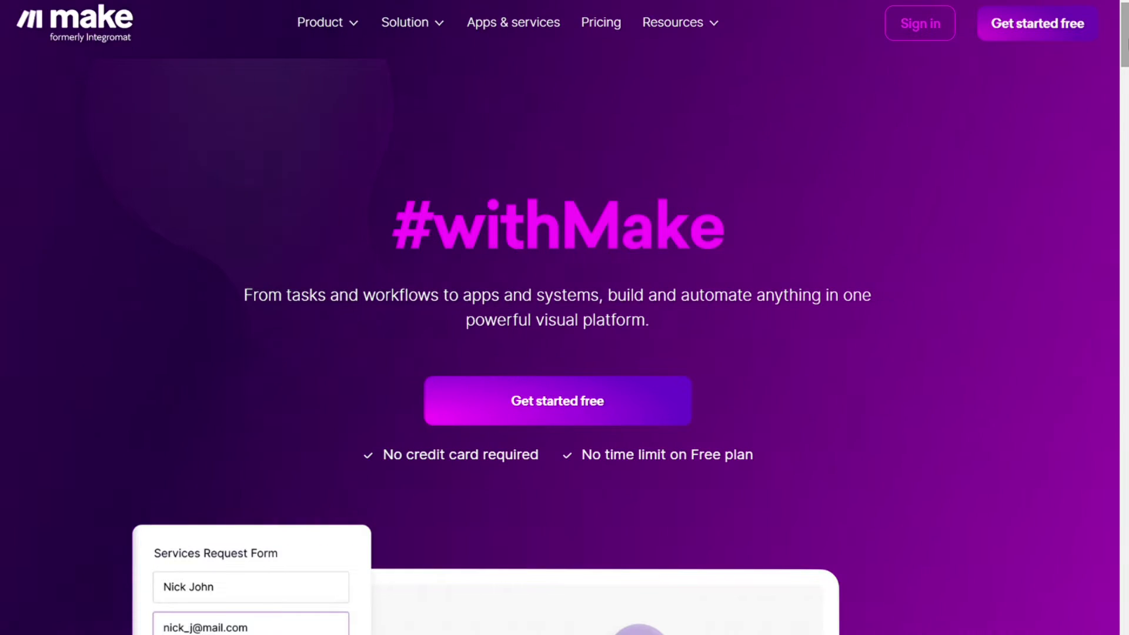
- Scroll the make.com sign-up page to review the Sign up for FREE, Google and Facebook options
{"action": "scroll", "coordinate": [209, 277], "scroll_direction": "down", "scroll_amount": 8}
{"action": "scroll", "coordinate": [676, 192], "scroll_direction": "up", "scroll_amount": 1}
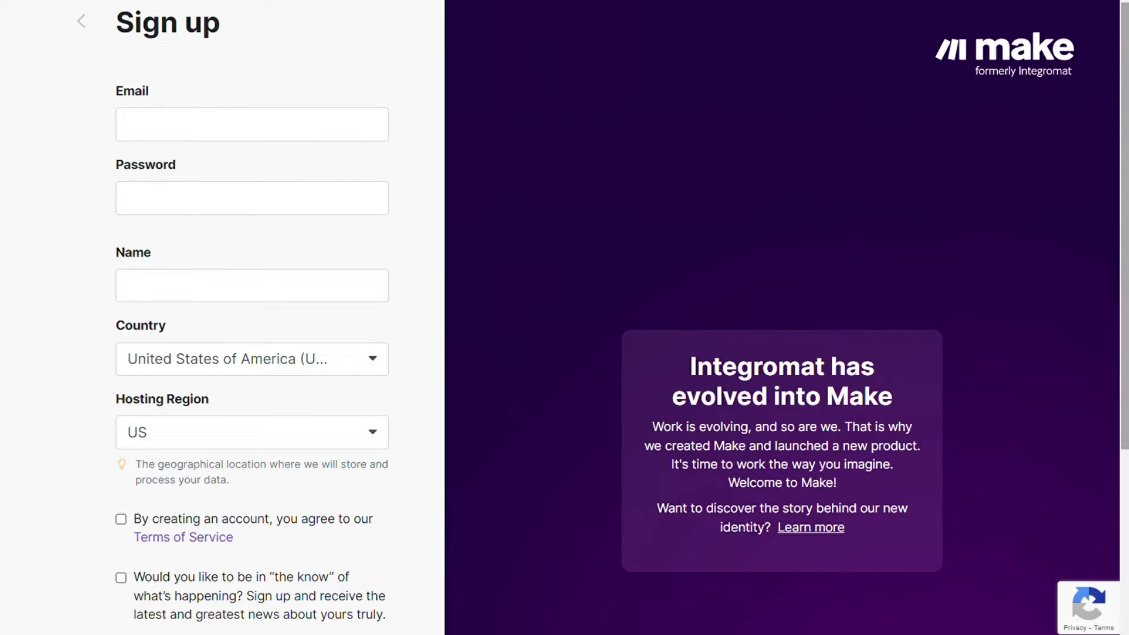
{"action": "scroll", "coordinate": [1119, 352], "scroll_direction": "down", "scroll_amount": 4}
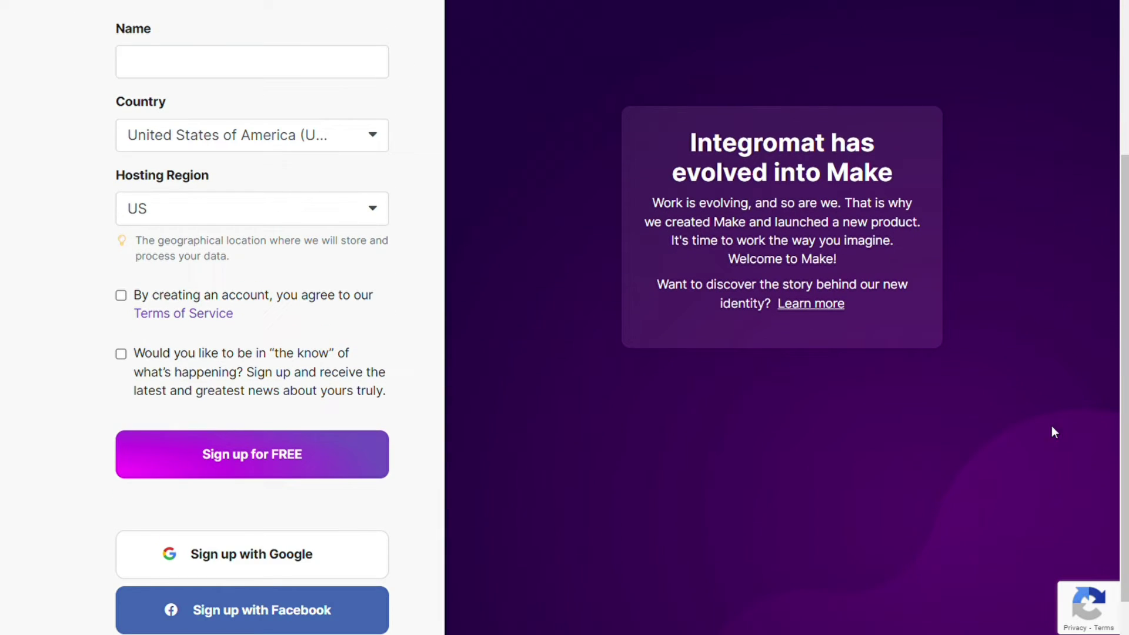
{"action": "scroll", "coordinate": [1120, 464], "scroll_direction": "down", "scroll_amount": 1}
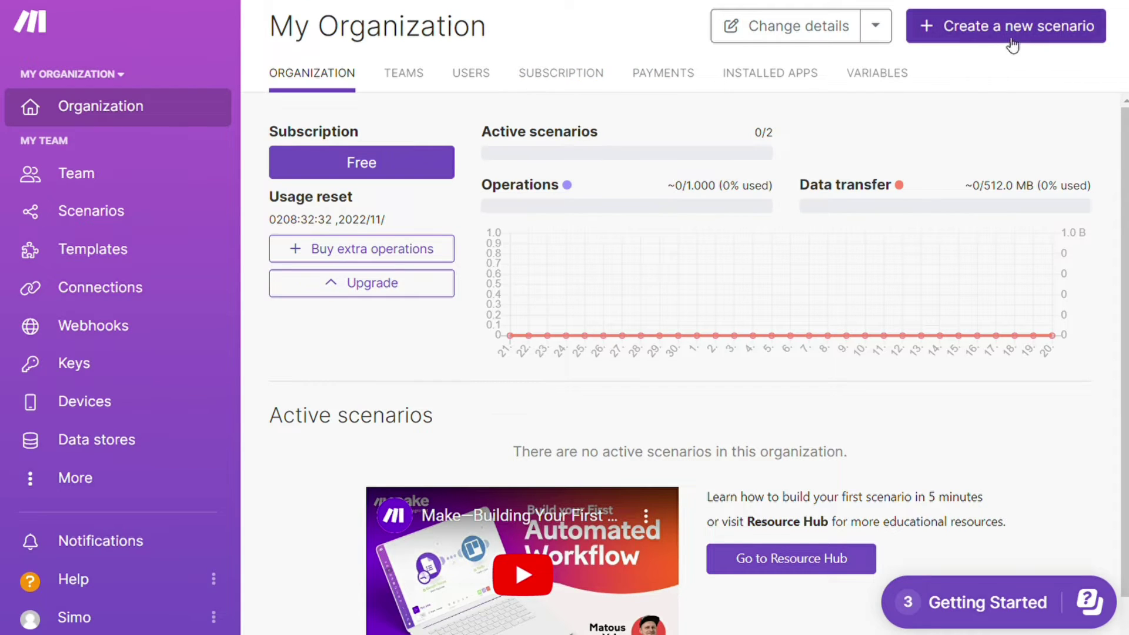
- Create a new blank scenario and search the first module's app list for 'wooce'
{"action": "left_click", "coordinate": [993, 35]}
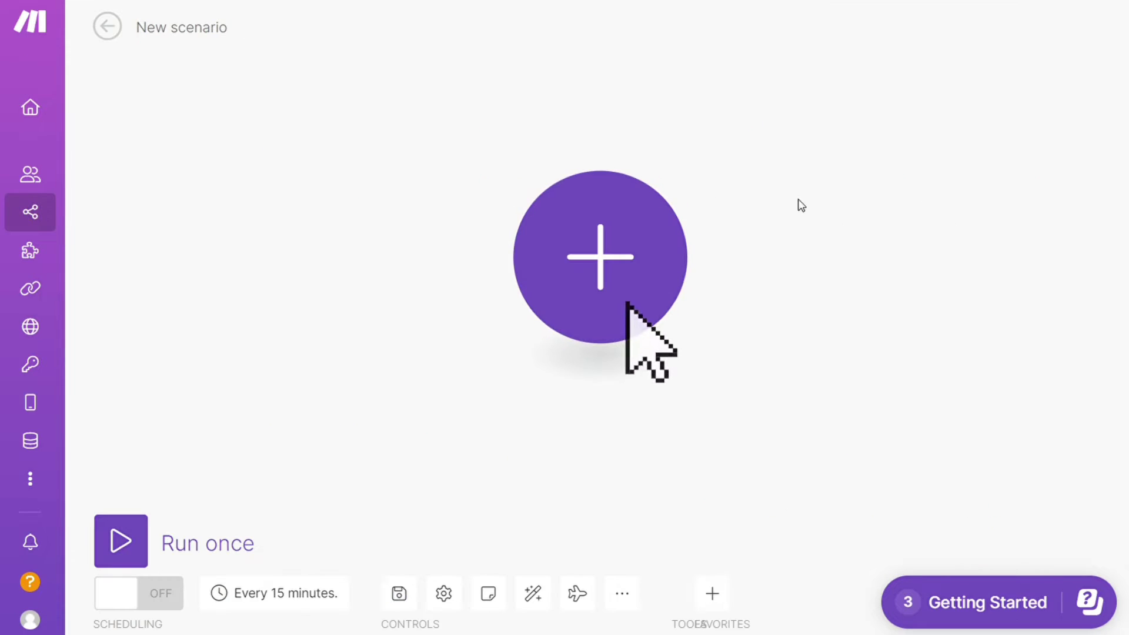
{"action": "left_click", "coordinate": [625, 253]}
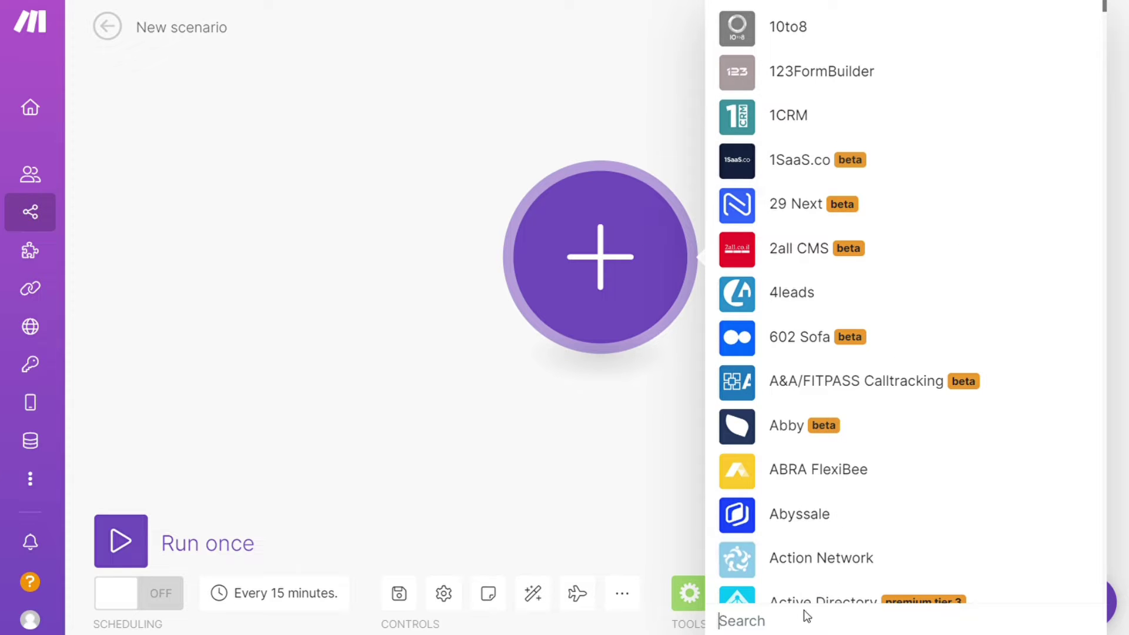
{"action": "type", "text": "wooce"}
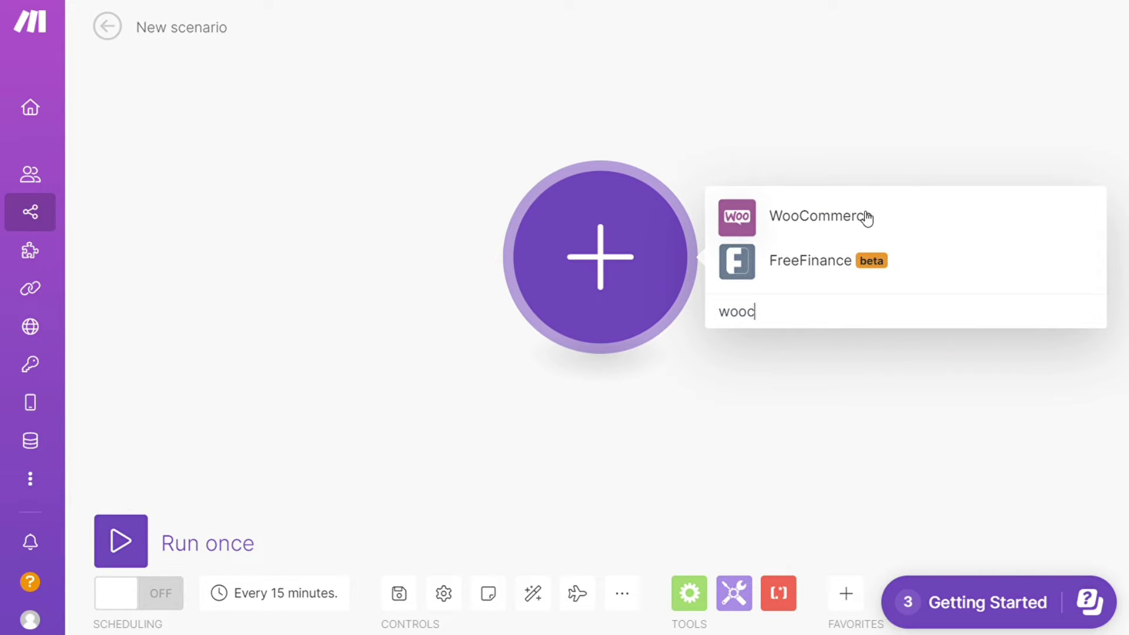
- Add the WooCommerce New Event trigger as the scenario's first module
{"action": "left_click", "coordinate": [866, 218]}
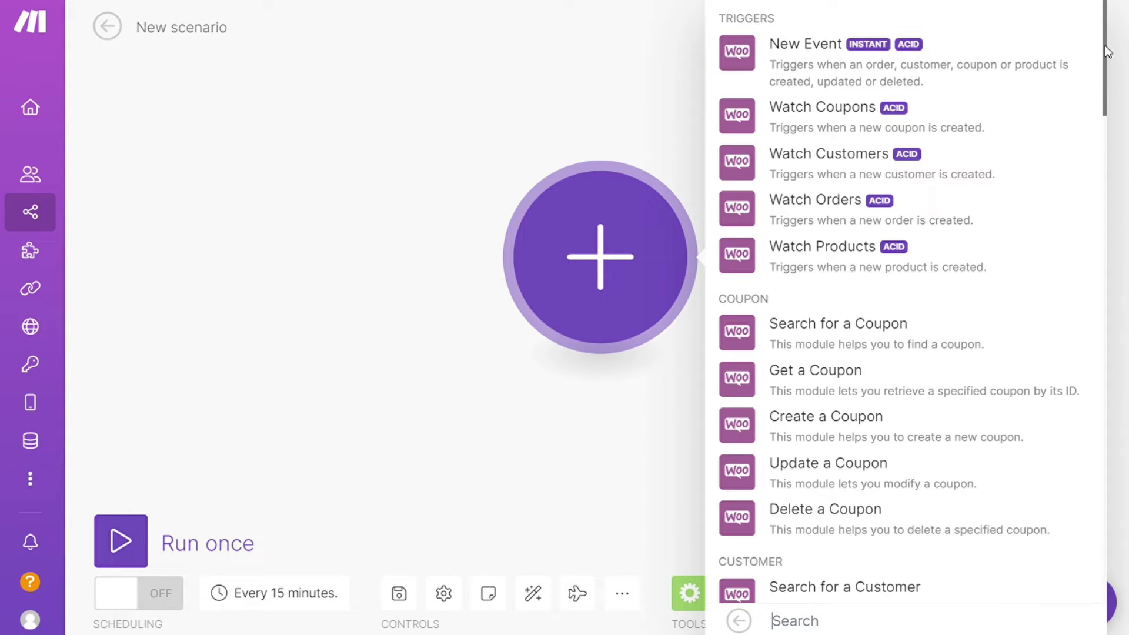
{"action": "left_click_drag", "start_coordinate": [1105, 45], "coordinate": [1049, 47]}
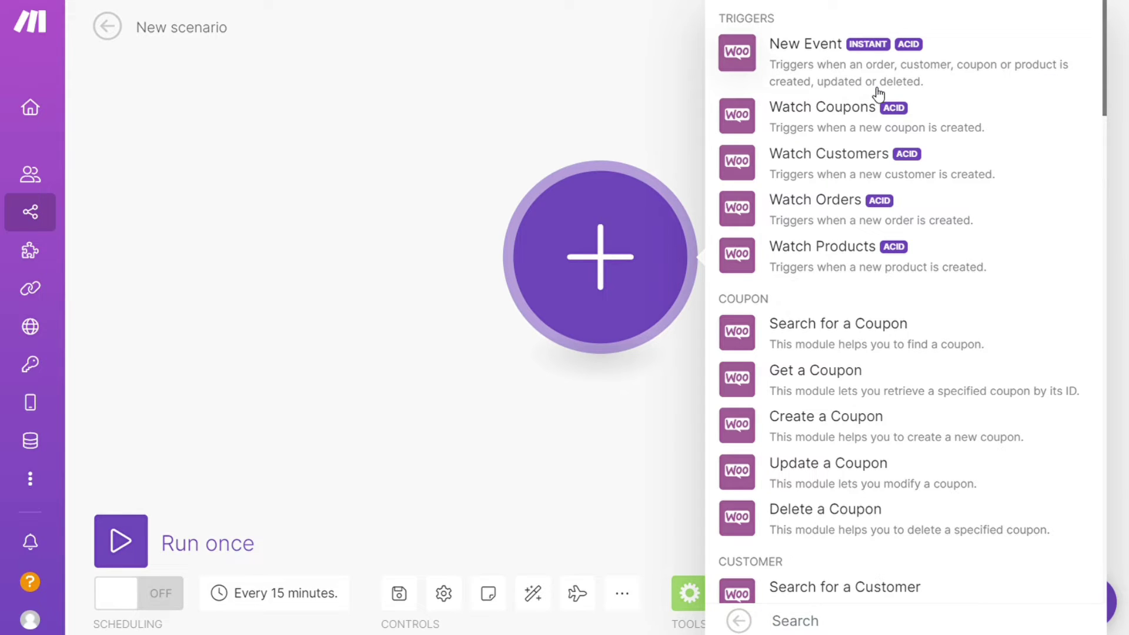
{"action": "left_click", "coordinate": [841, 68]}
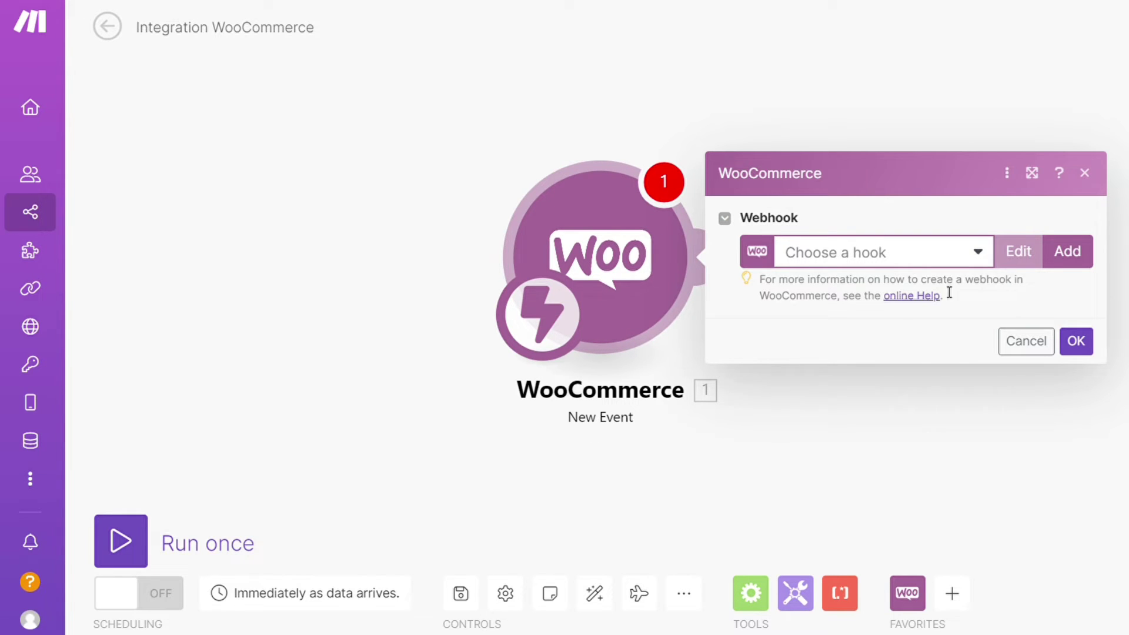
- Search 'zo' and attach a Zoho CRM Create an Object module after the trigger, skipping its connection
{"action": "left_click", "coordinate": [907, 445]}
{"action": "left_click", "coordinate": [711, 256]}
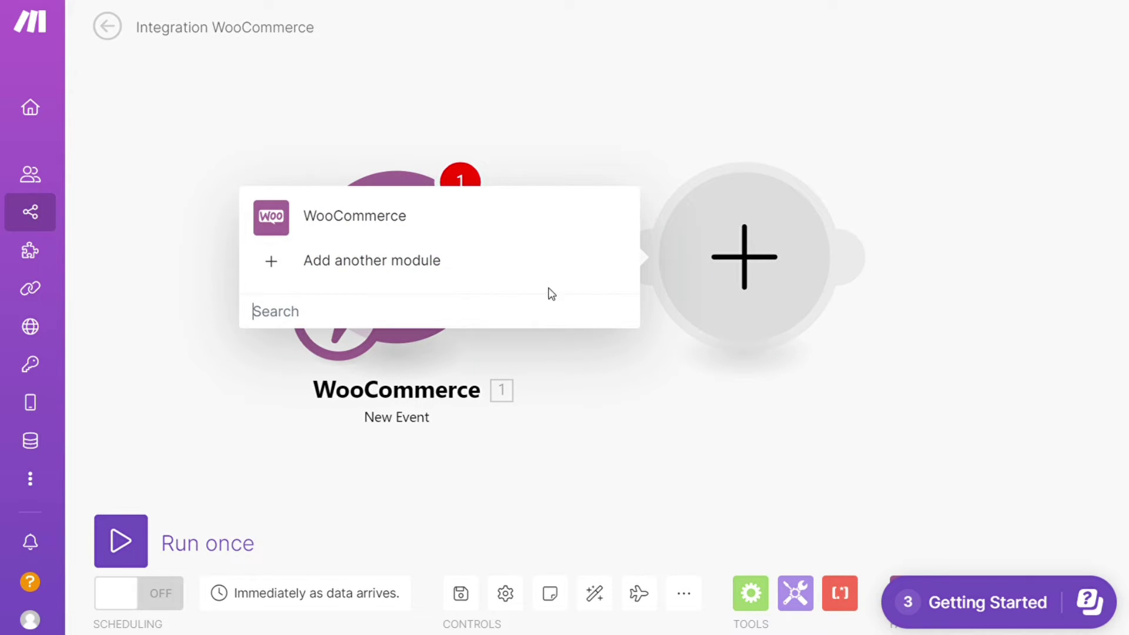
{"action": "type", "text": "zoho"}
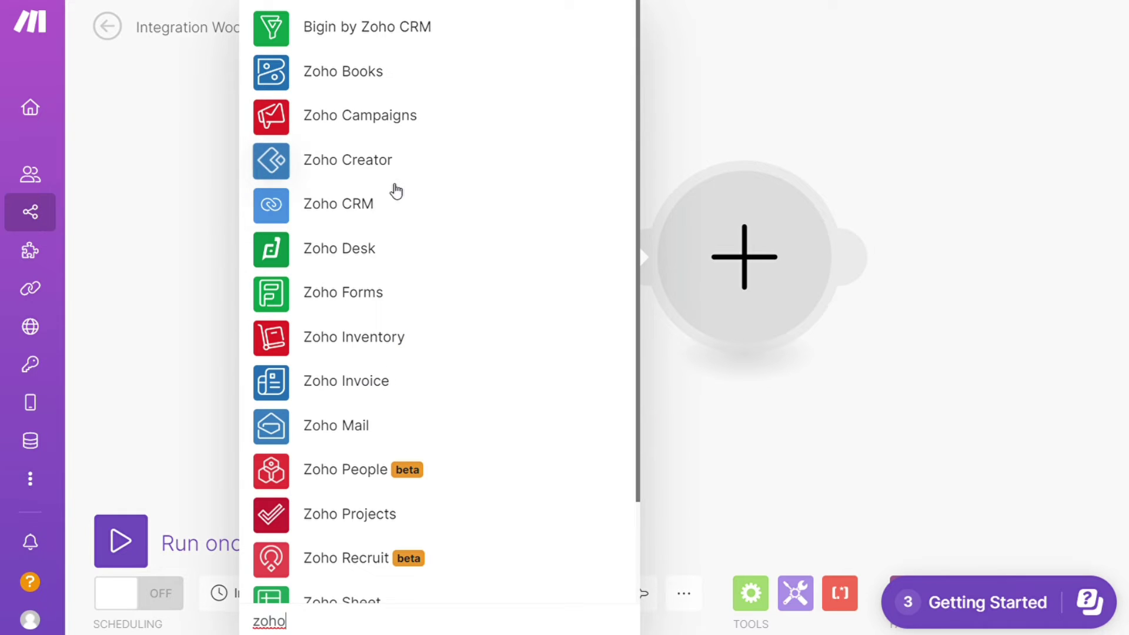
{"action": "left_click", "coordinate": [366, 77]}
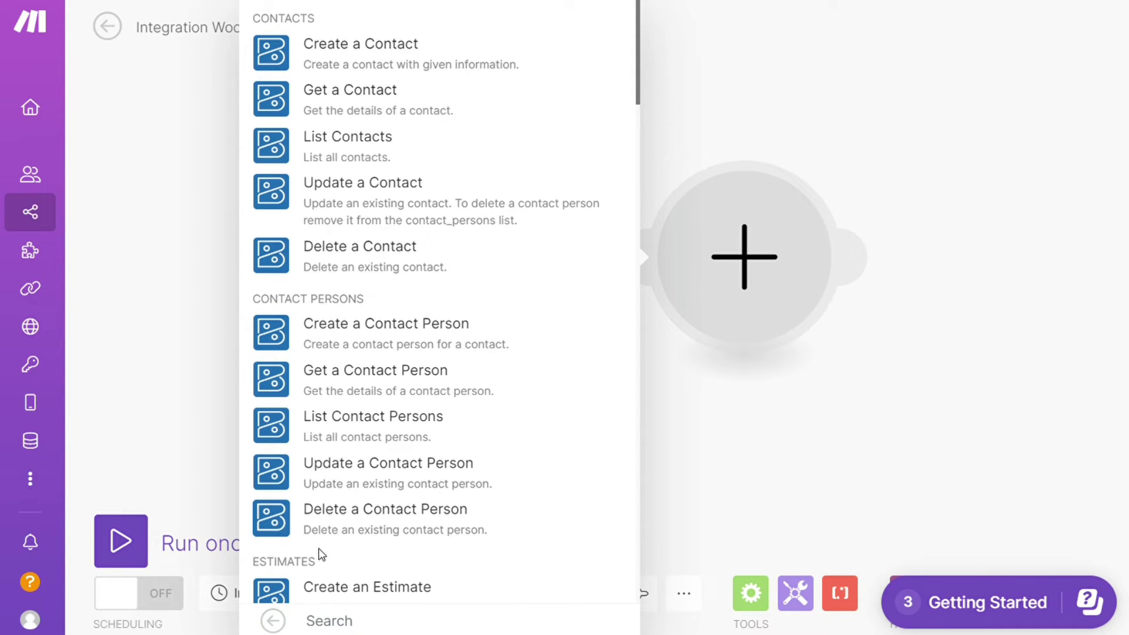
{"action": "left_click", "coordinate": [272, 620]}
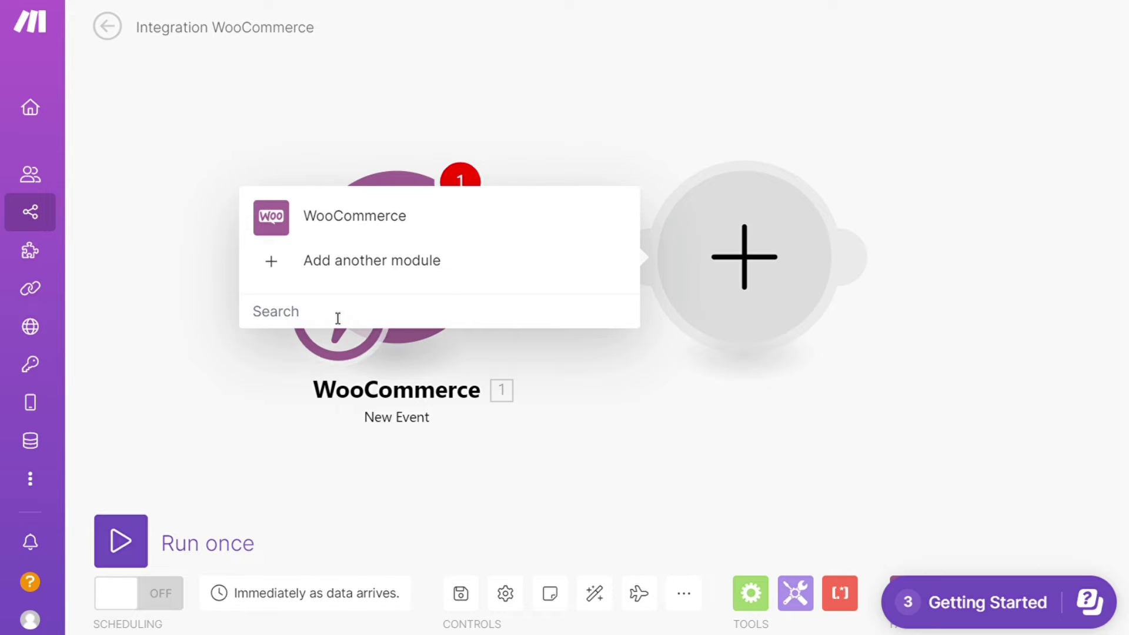
{"action": "type", "text": "zoho"}
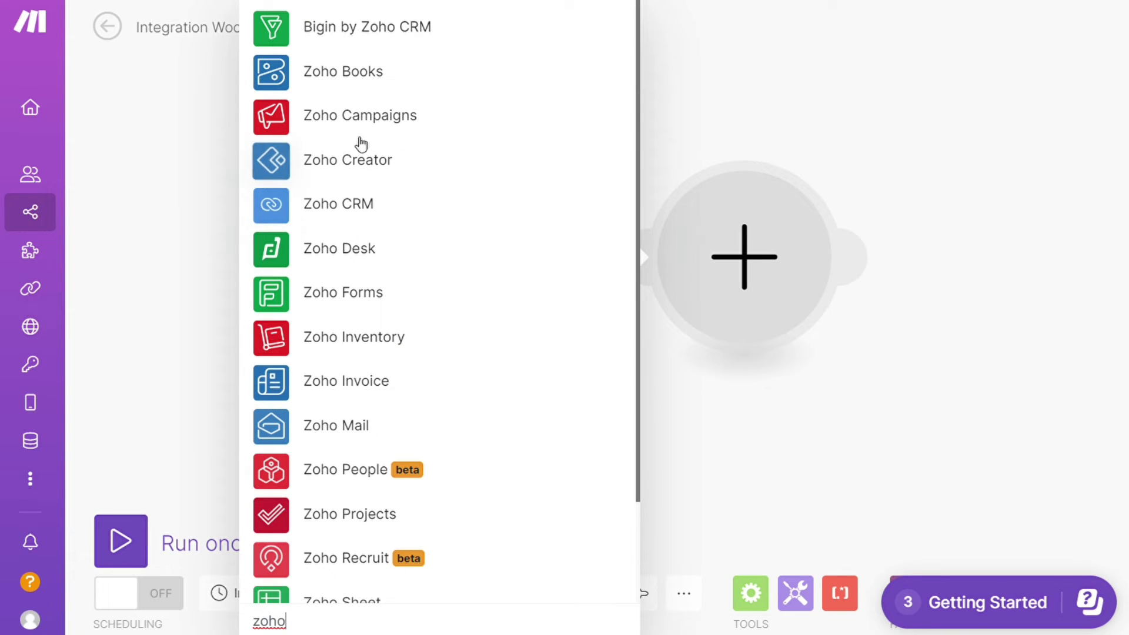
{"action": "left_click", "coordinate": [354, 210]}
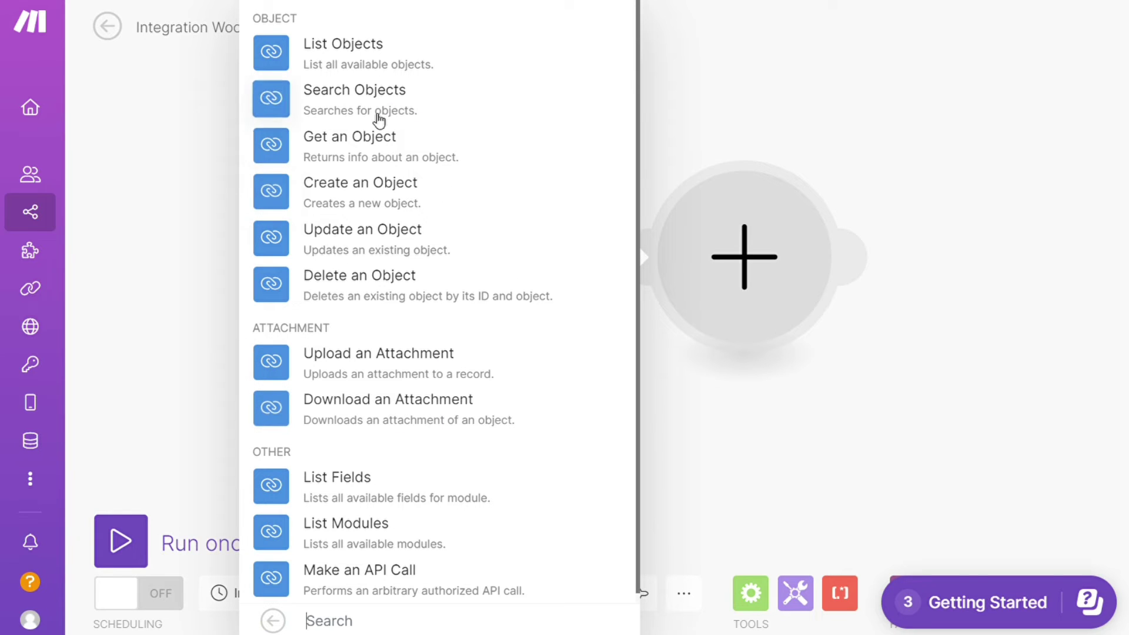
{"action": "left_click", "coordinate": [379, 210]}
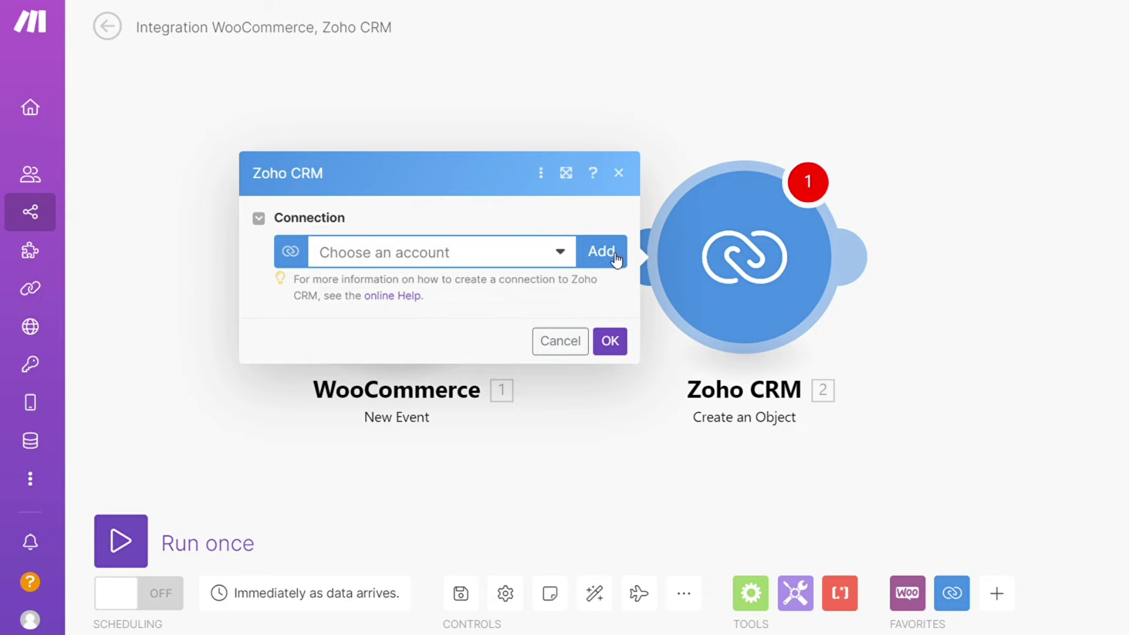
{"action": "left_click", "coordinate": [574, 450]}
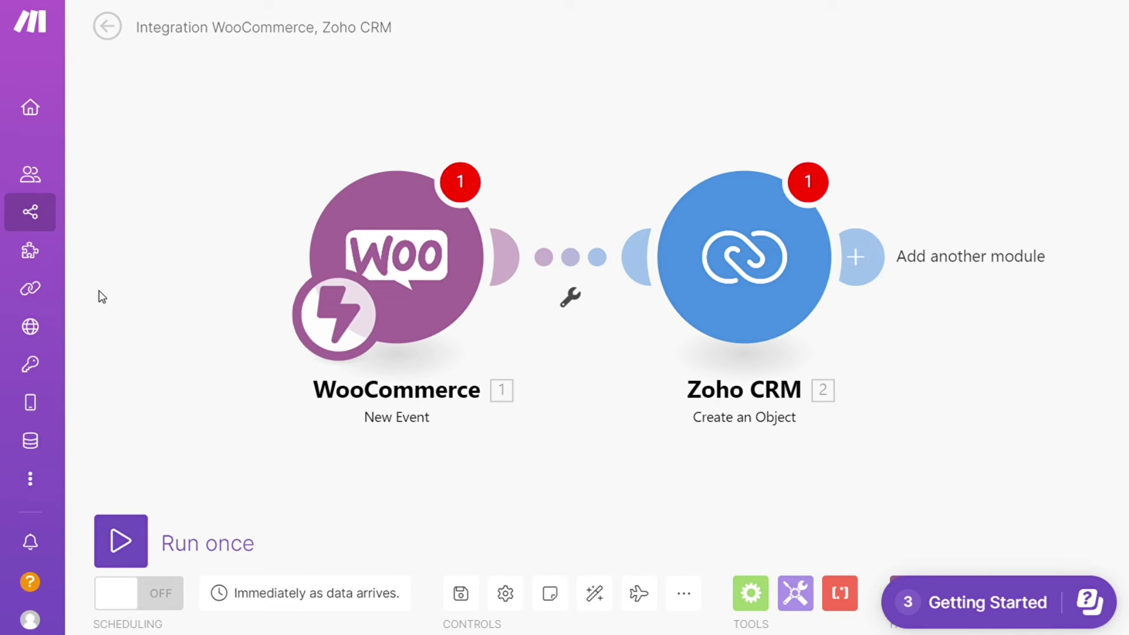
- Leave the scenario for the Templates gallery and filter templates by the Zoho CRM app
{"action": "mouse_move", "coordinate": [48, 250]}
{"action": "left_click", "coordinate": [87, 257]}
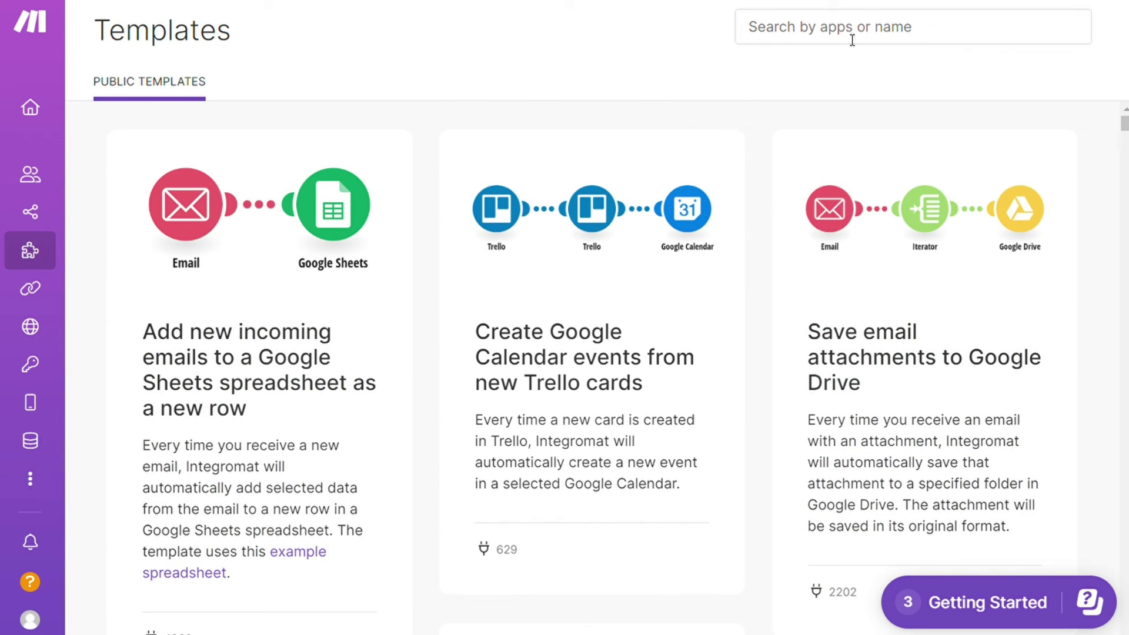
{"action": "left_click", "coordinate": [852, 36]}
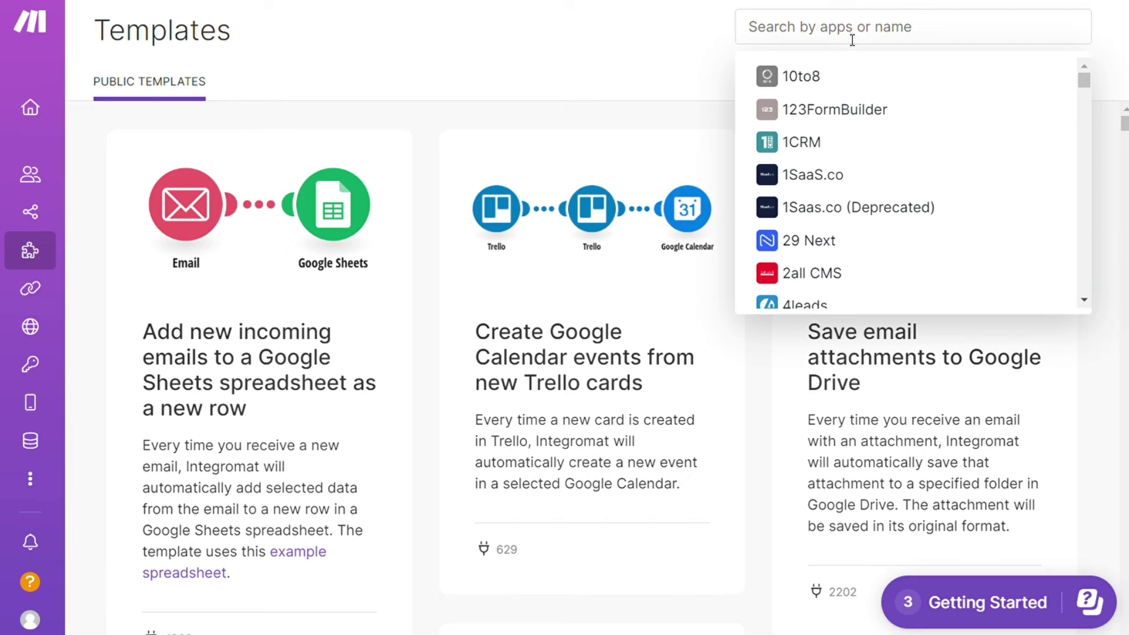
{"action": "type", "text": "zoho "}
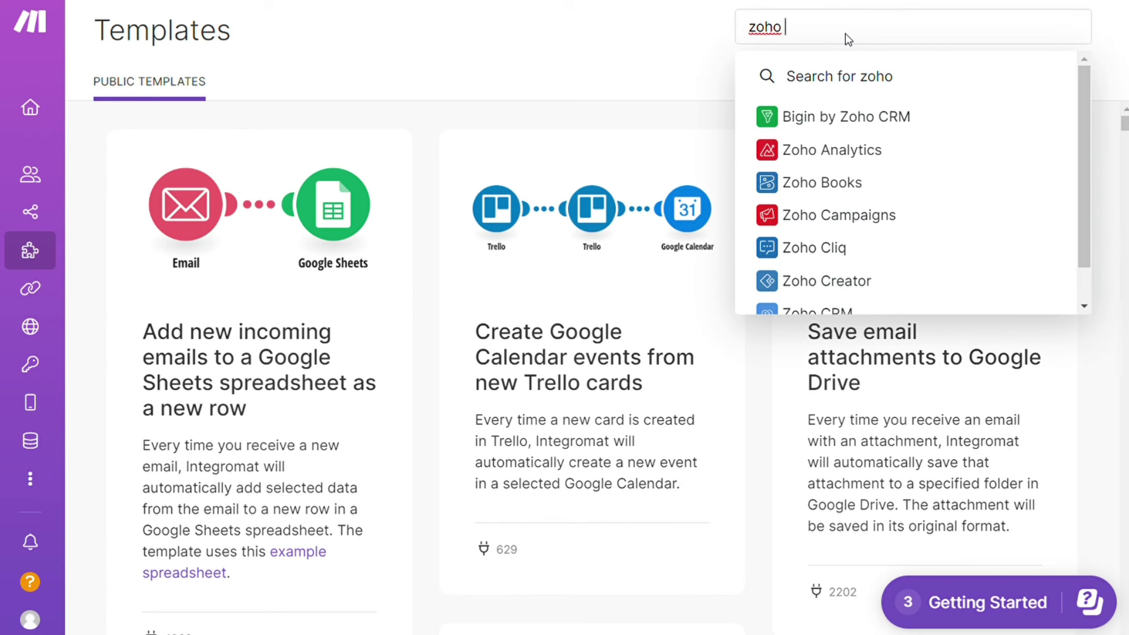
{"action": "type", "text": "crm"}
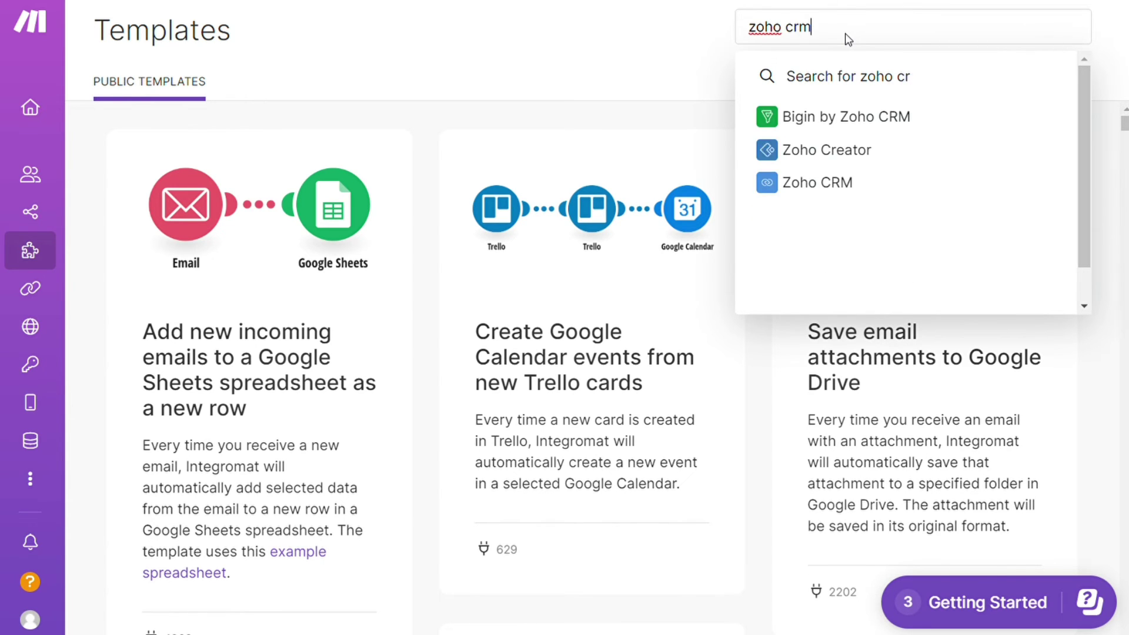
{"action": "left_click", "coordinate": [839, 151]}
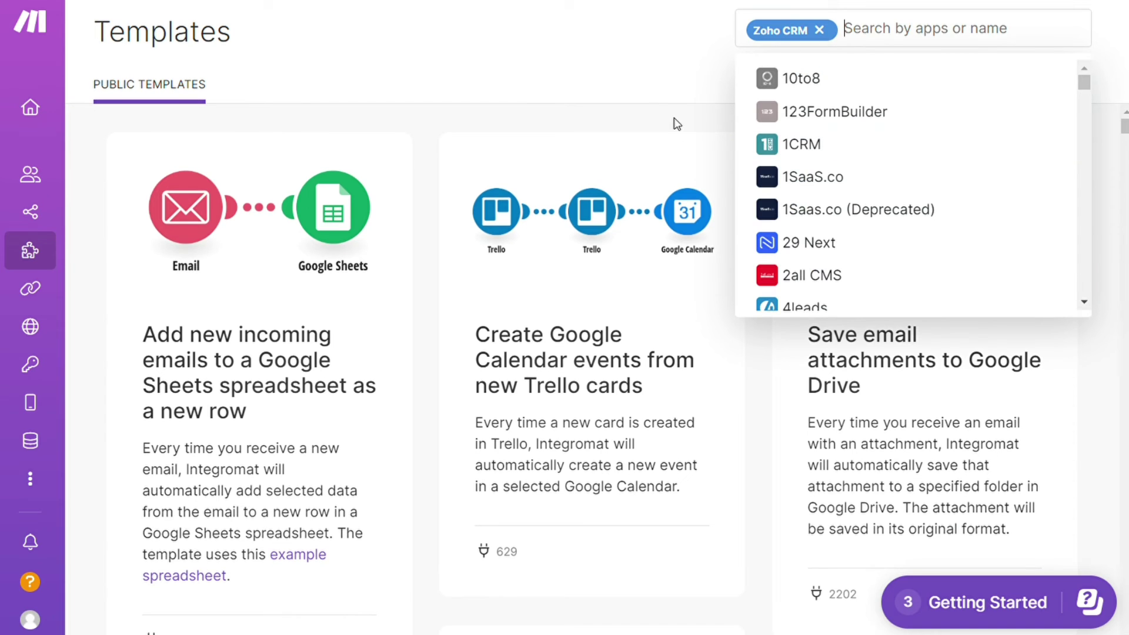
{"action": "left_click", "coordinate": [655, 119]}
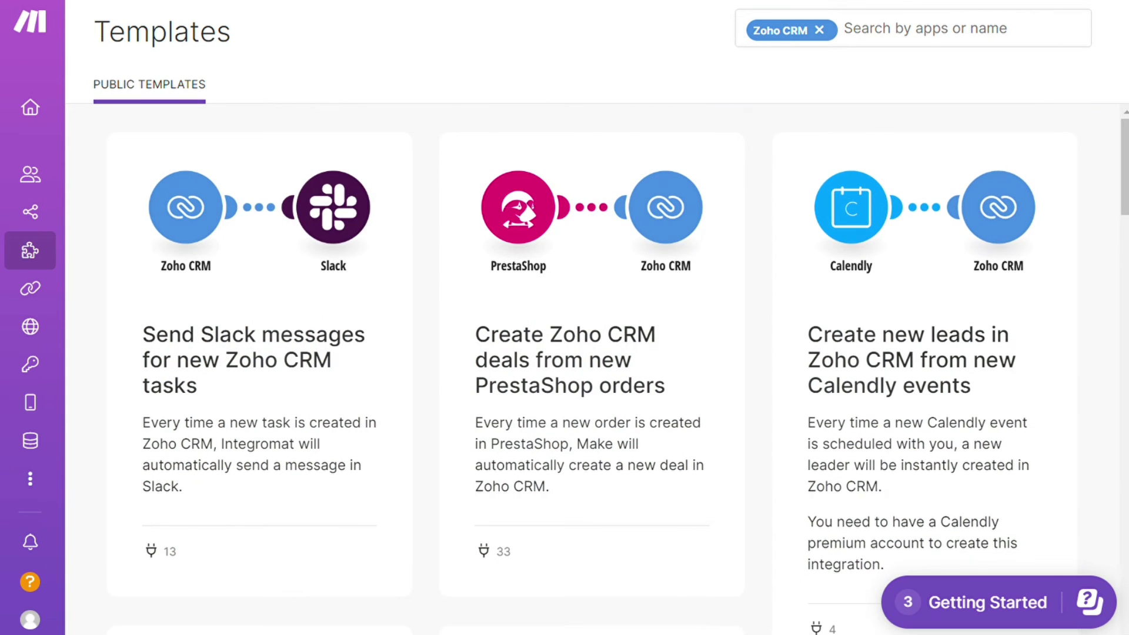
- Browse the Zoho CRM templates and open the Contact Support request form from Help
{"action": "scroll", "coordinate": [596, 369], "scroll_direction": "down", "scroll_amount": 18}
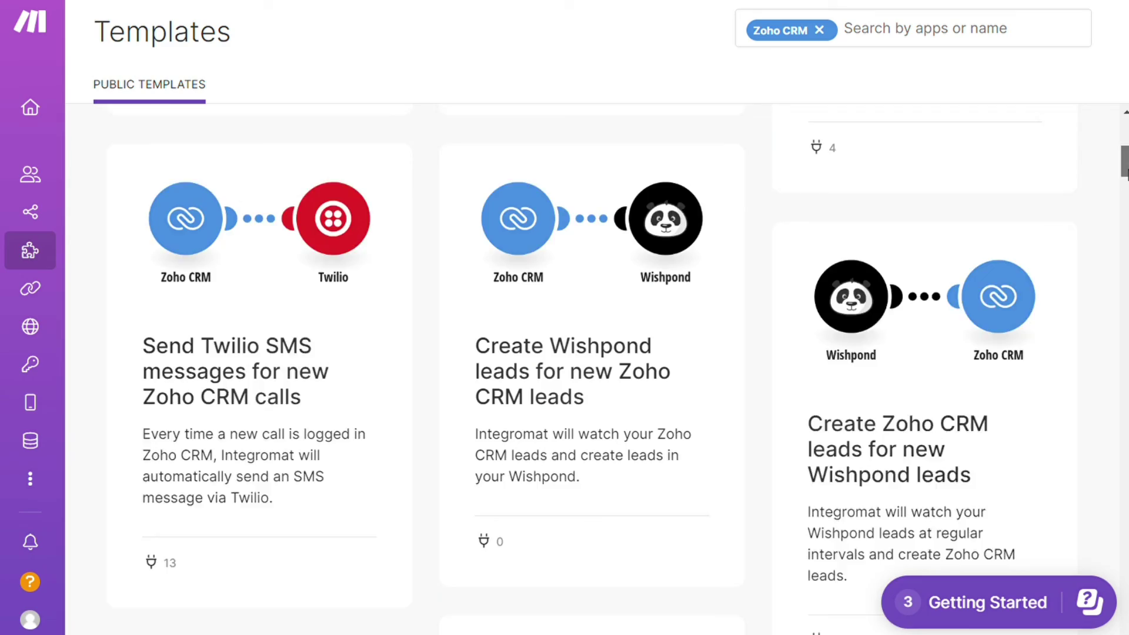
{"action": "scroll", "coordinate": [1117, 325], "scroll_direction": "down", "scroll_amount": 20}
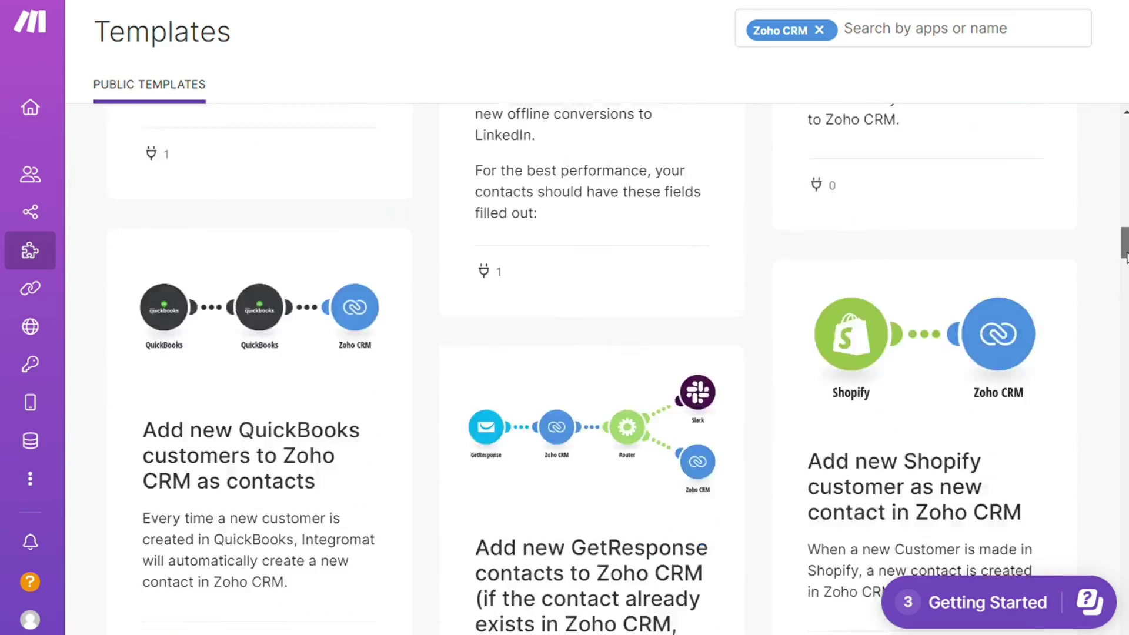
{"action": "scroll", "coordinate": [1117, 324], "scroll_direction": "down", "scroll_amount": 5}
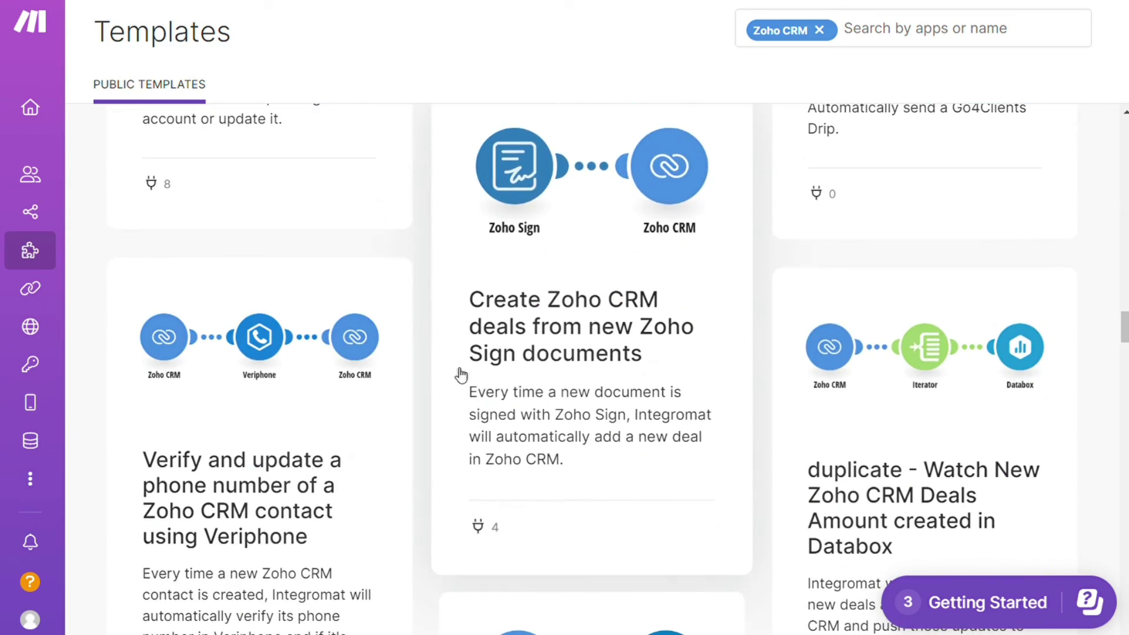
{"action": "left_click", "coordinate": [45, 586]}
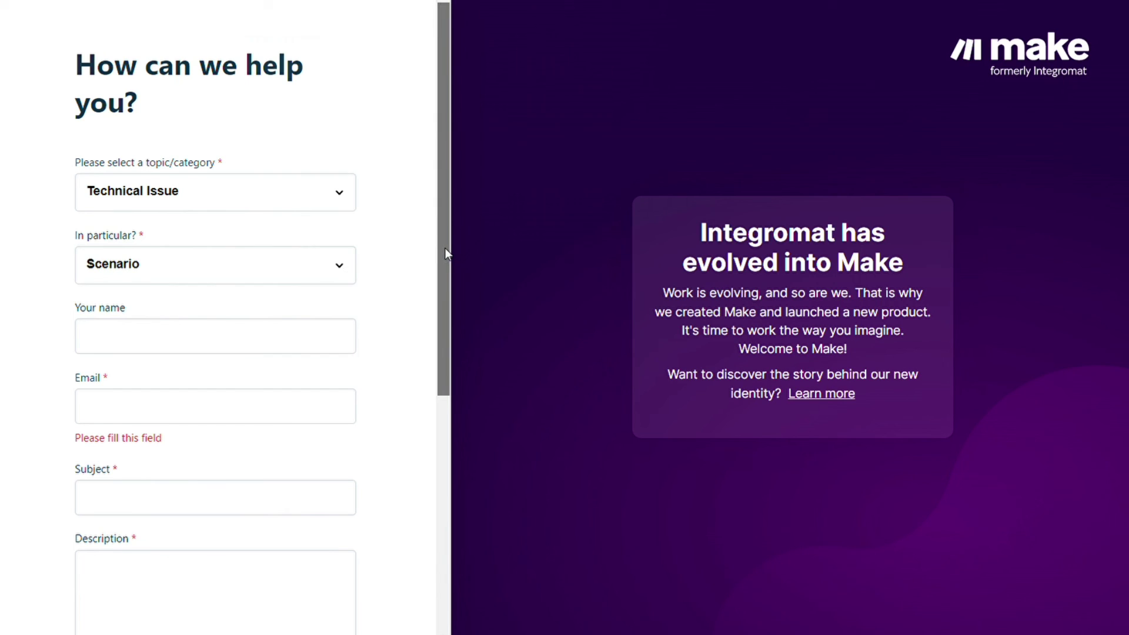
{"action": "left_click_drag", "start_coordinate": [445, 252], "coordinate": [427, 533]}
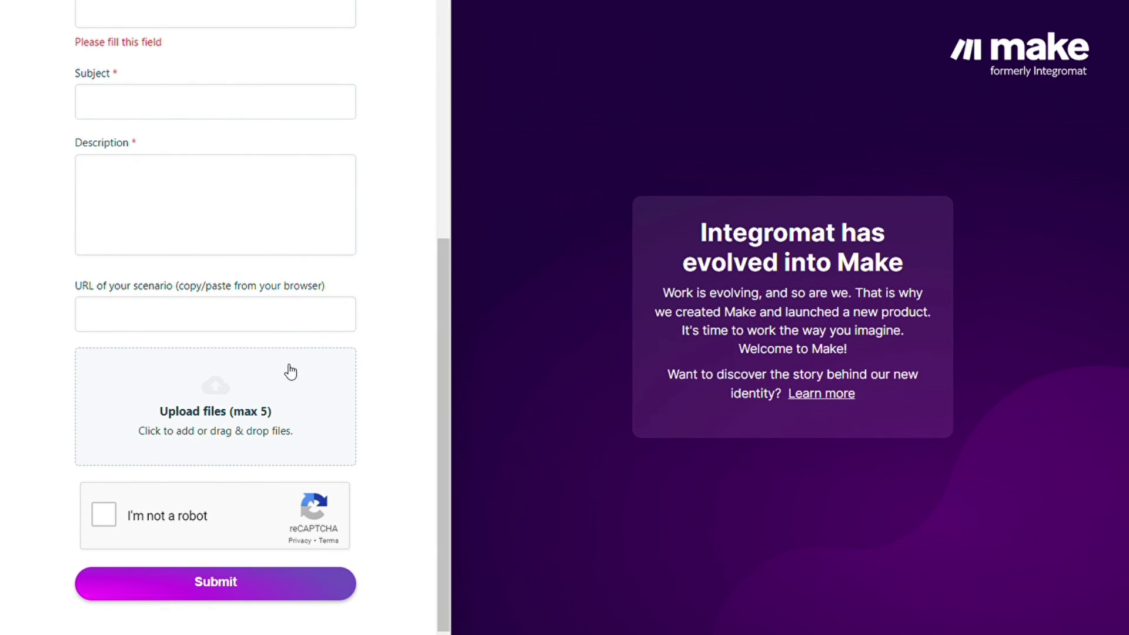
{"action": "left_click", "coordinate": [283, 297]}
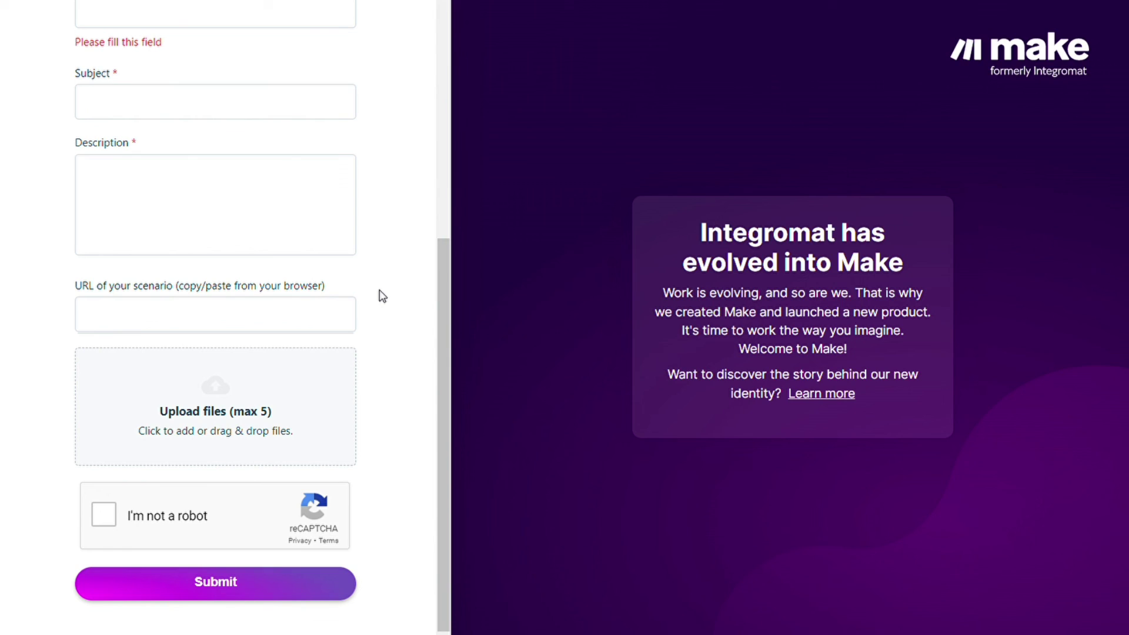